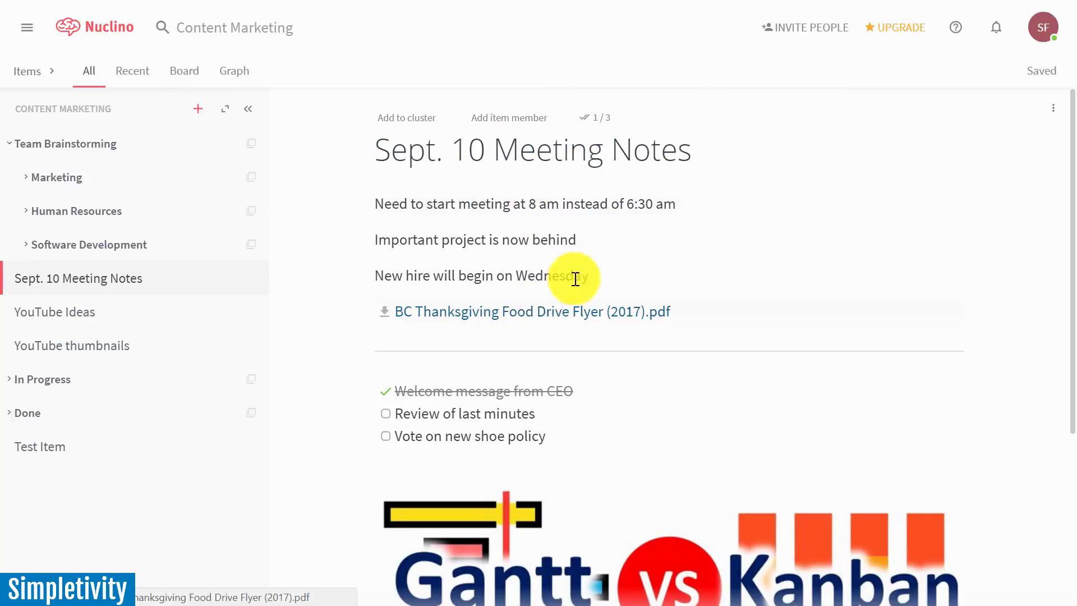
Expand Marketing, glance at New Logo and Tagline, then open the YouTube Ideas page
click(57, 177)
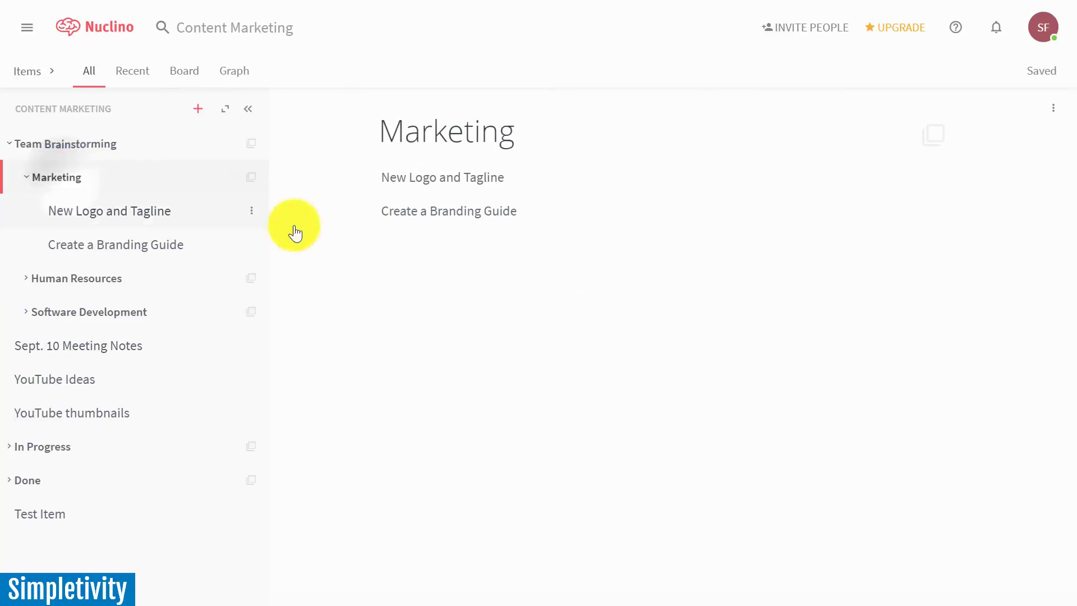
click(431, 189)
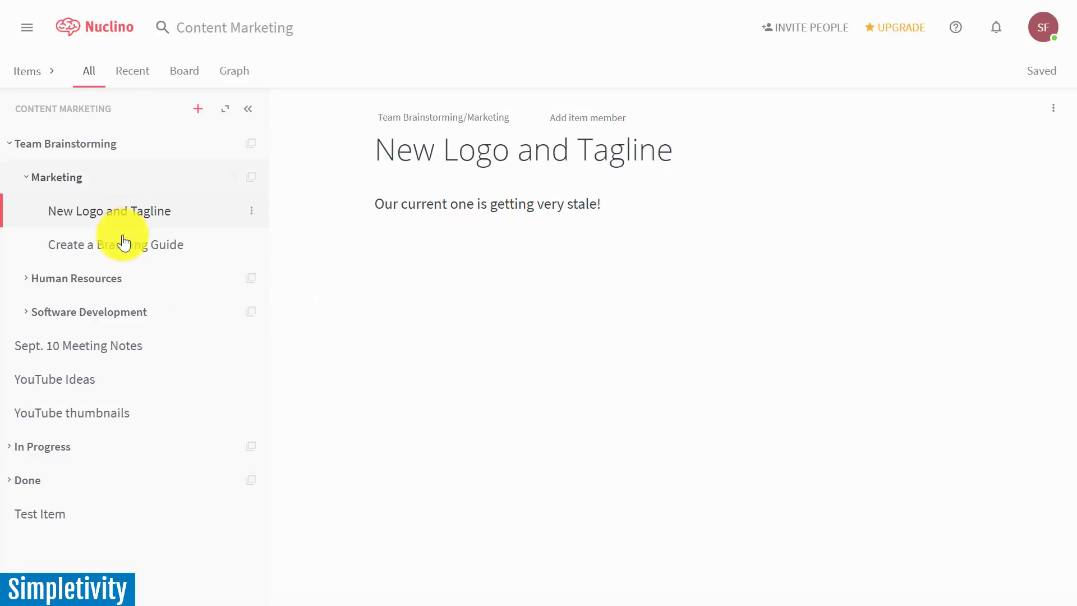
click(59, 379)
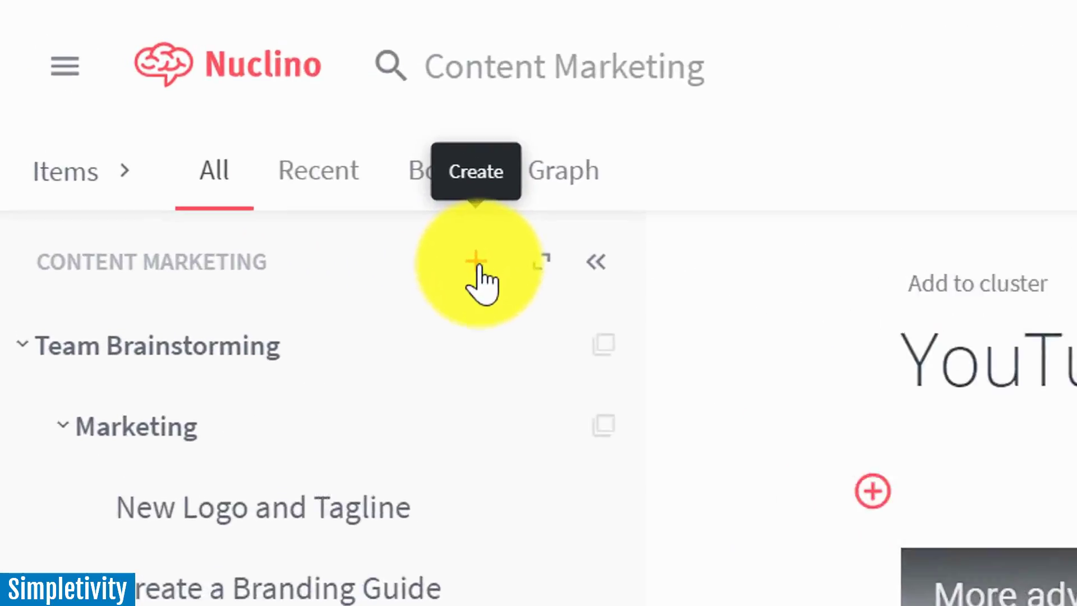
Show the Create item / Create cluster choices and scroll through the YouTube Ideas videos
click(197, 109)
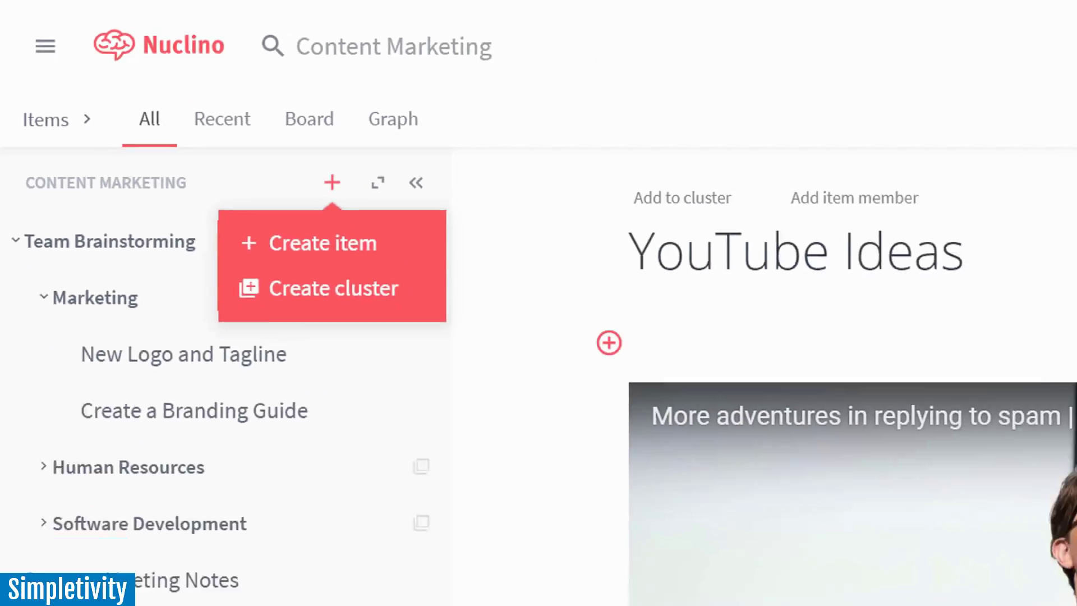
scroll(999, 307, down, 3)
scroll(998, 307, up, 3)
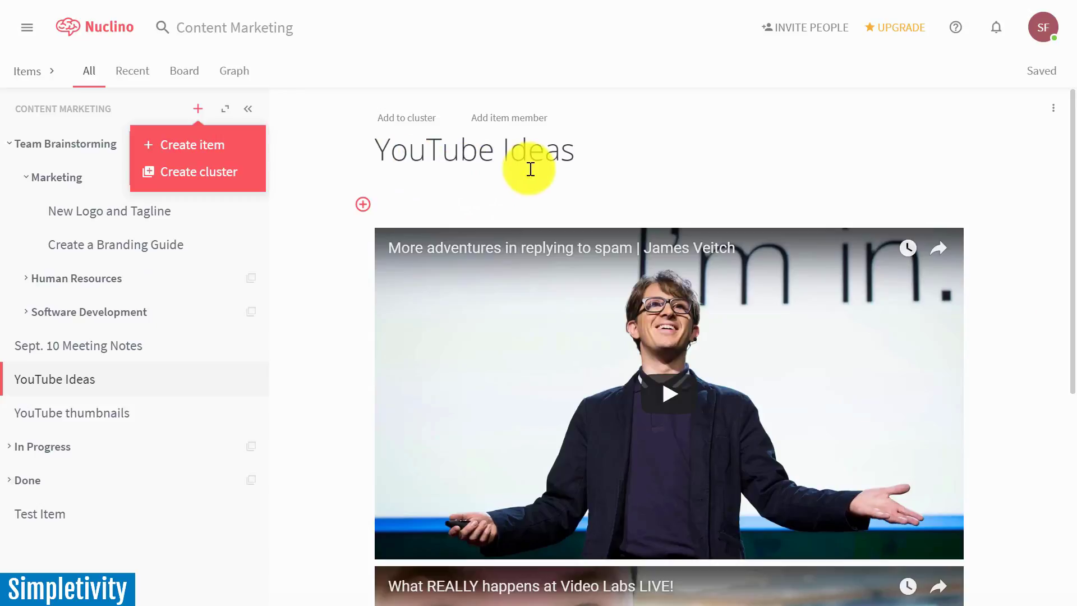
scroll(791, 182, down, 5)
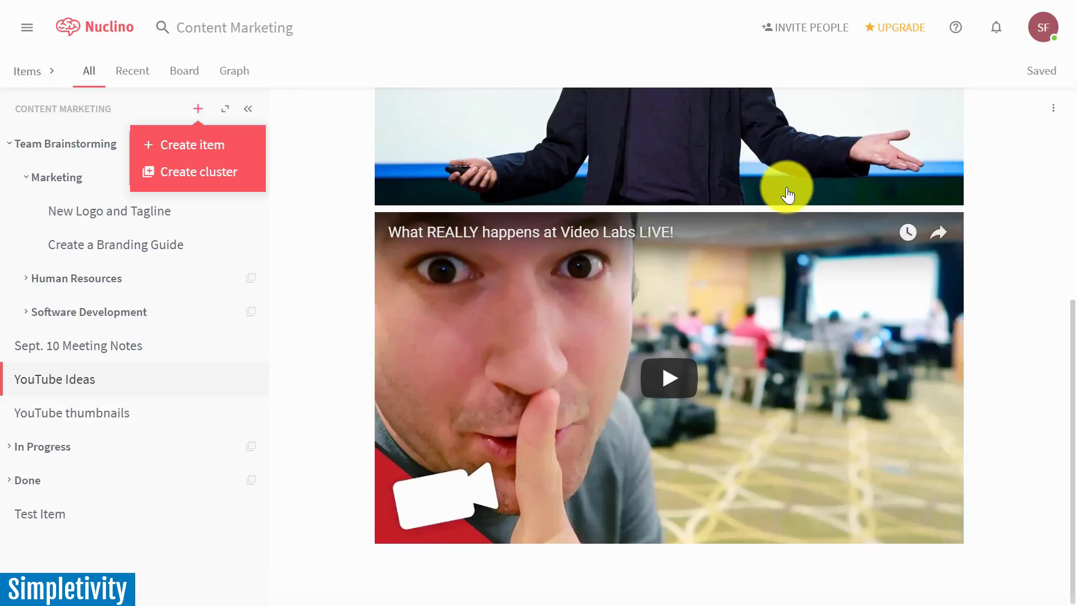
scroll(785, 187, up, 5)
scroll(645, 252, down, 3)
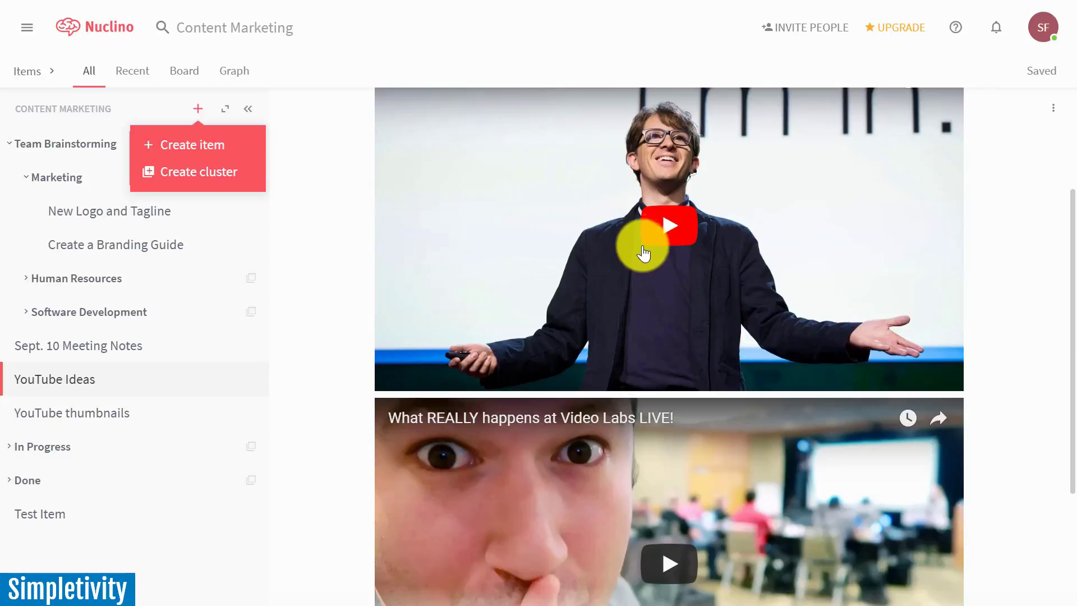
Play and pause the first embedded video, then open the Team Brainstorming cluster page
click(674, 236)
scroll(801, 223, up, 3)
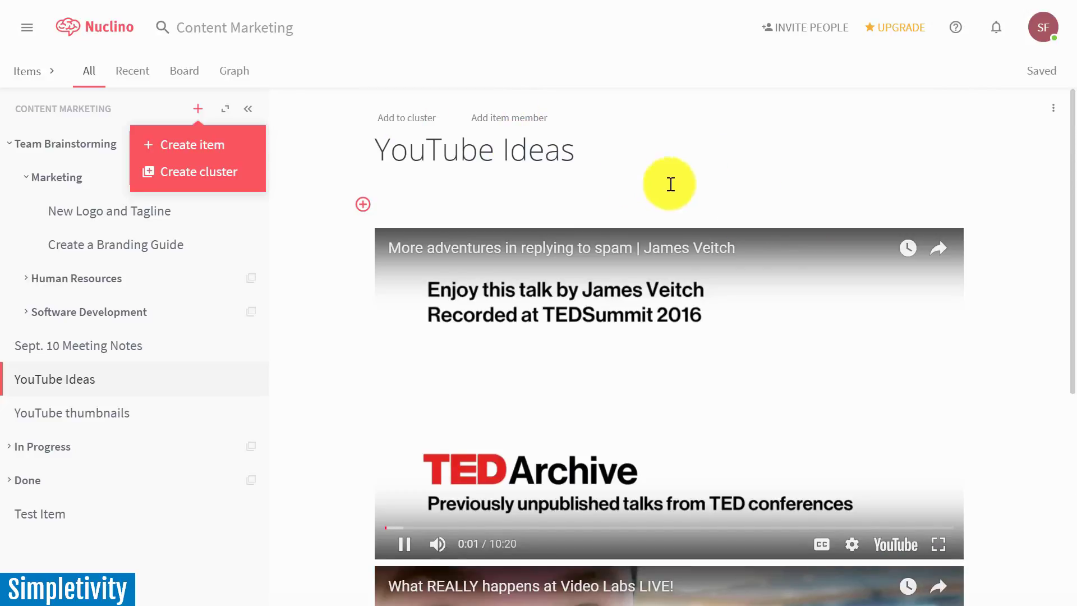
scroll(645, 202, down, 2)
click(404, 460)
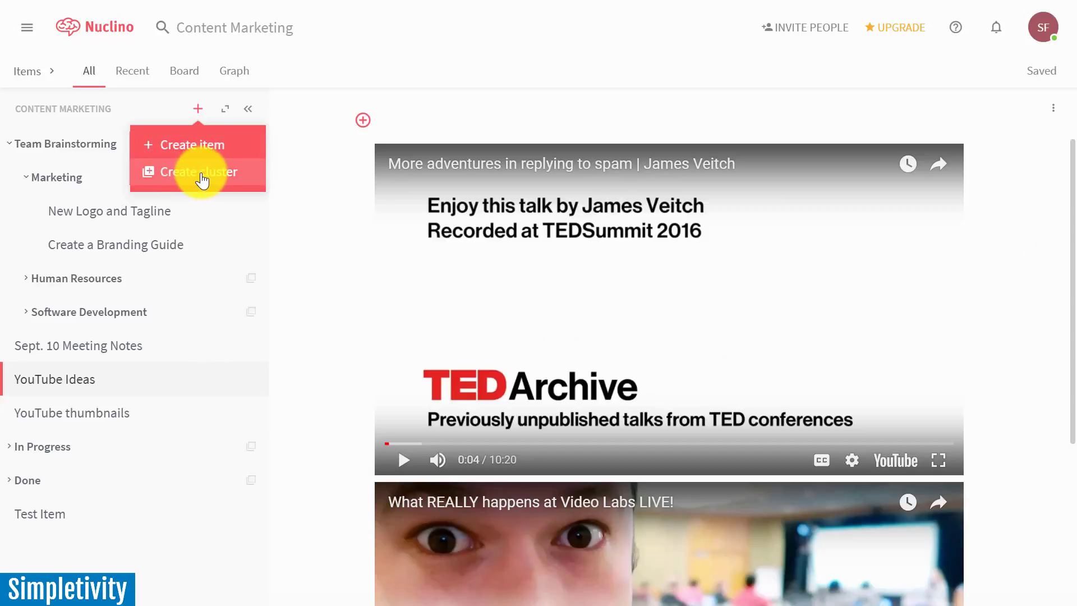
click(49, 152)
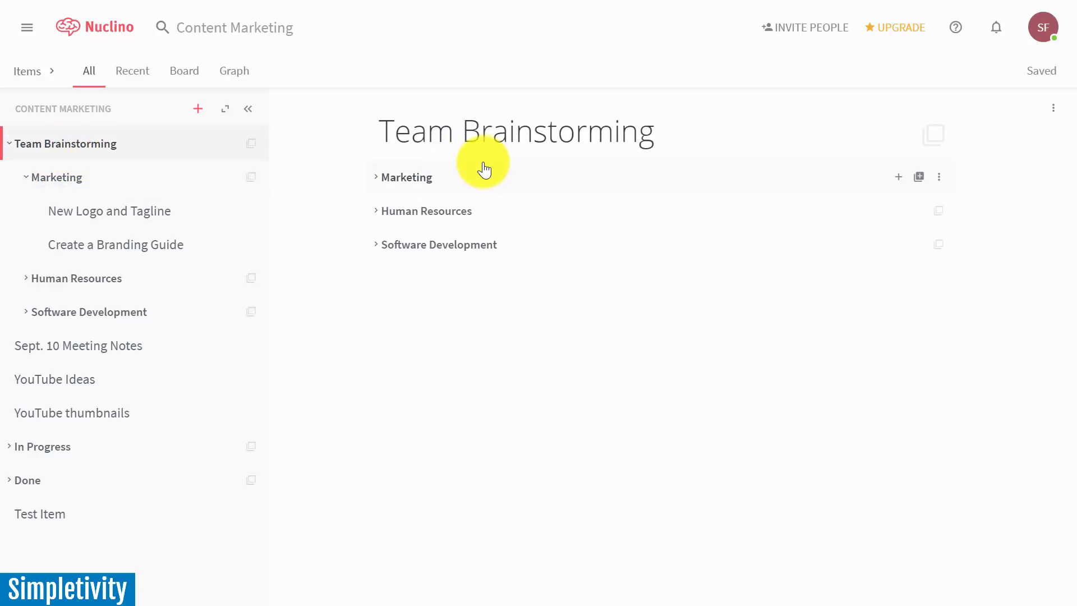
Open the Marketing cluster, then its Sept. 10 Meeting Notes item with notes, PDF and checklist
click(57, 180)
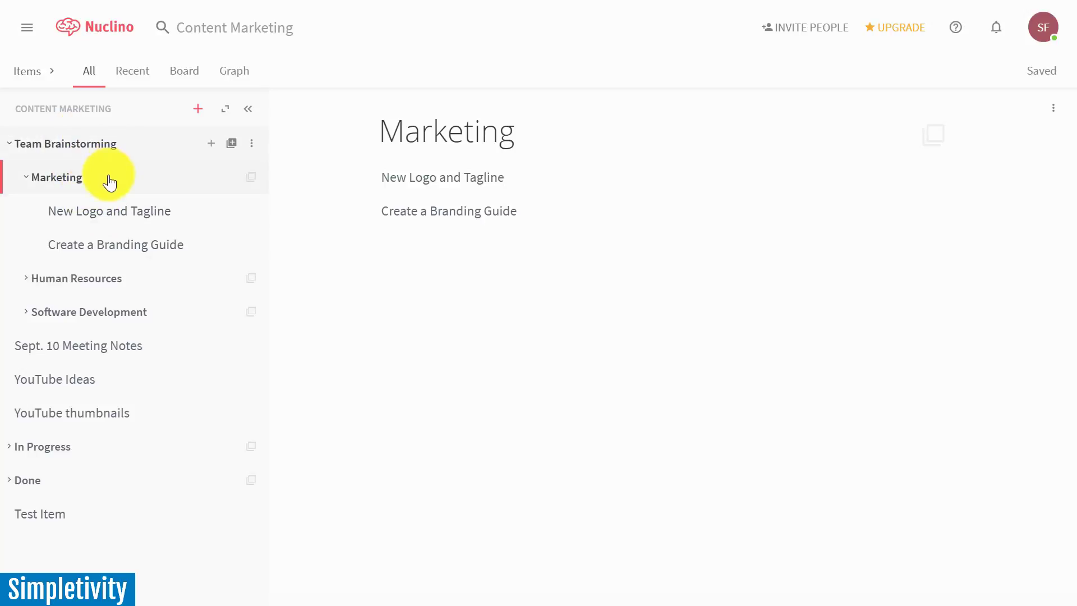
click(83, 350)
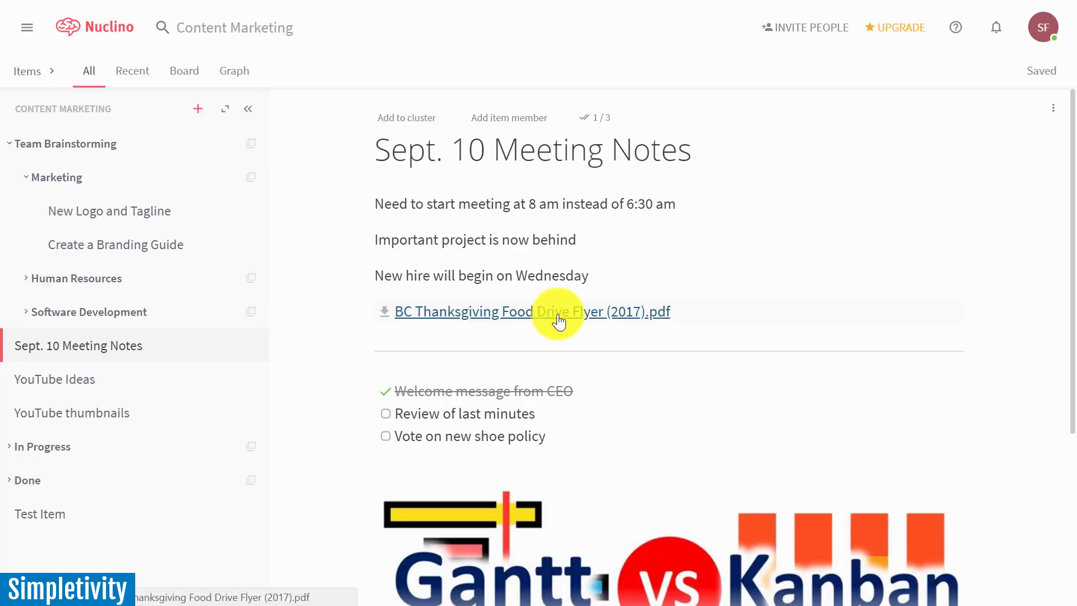
Tick 'Review of last minutes' and 'Vote on new shoe policy' so the checklist reads 3/3
scroll(617, 308, down, 2)
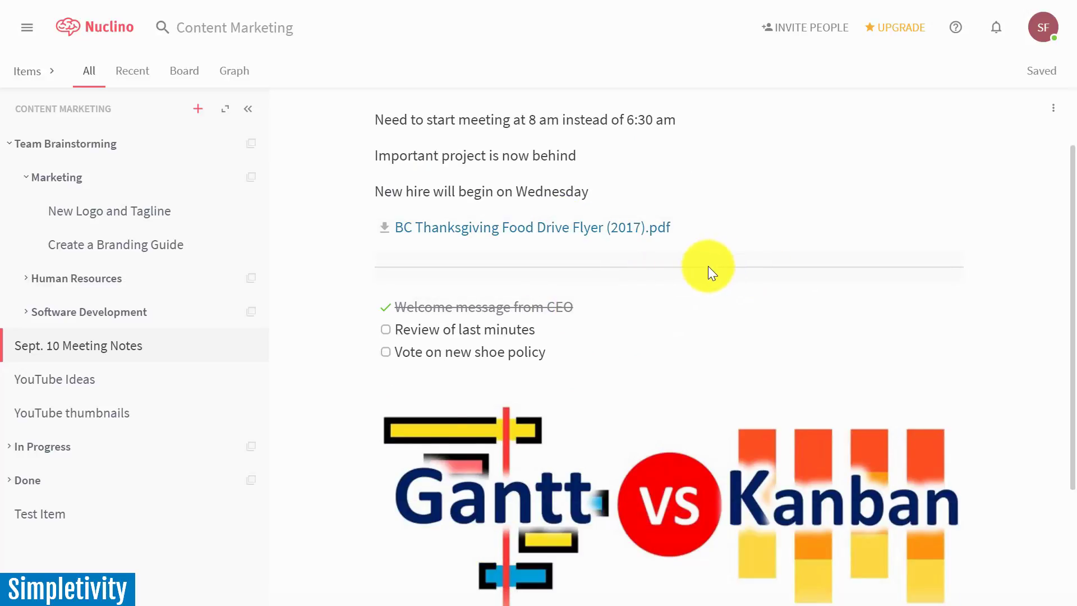
scroll(707, 265, down, 2)
click(385, 245)
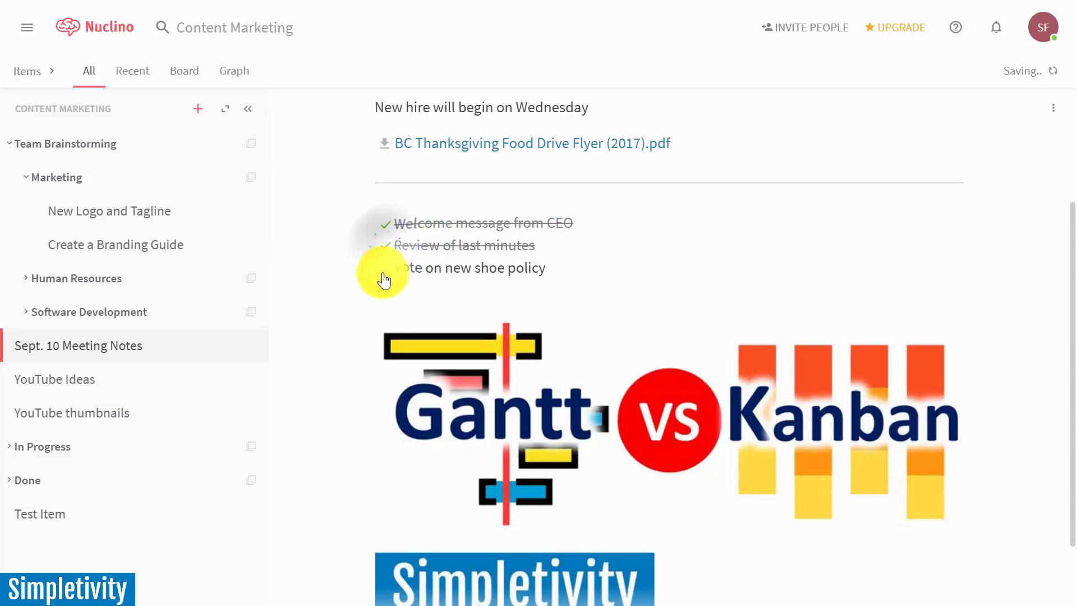
click(384, 268)
scroll(742, 291, down, 2)
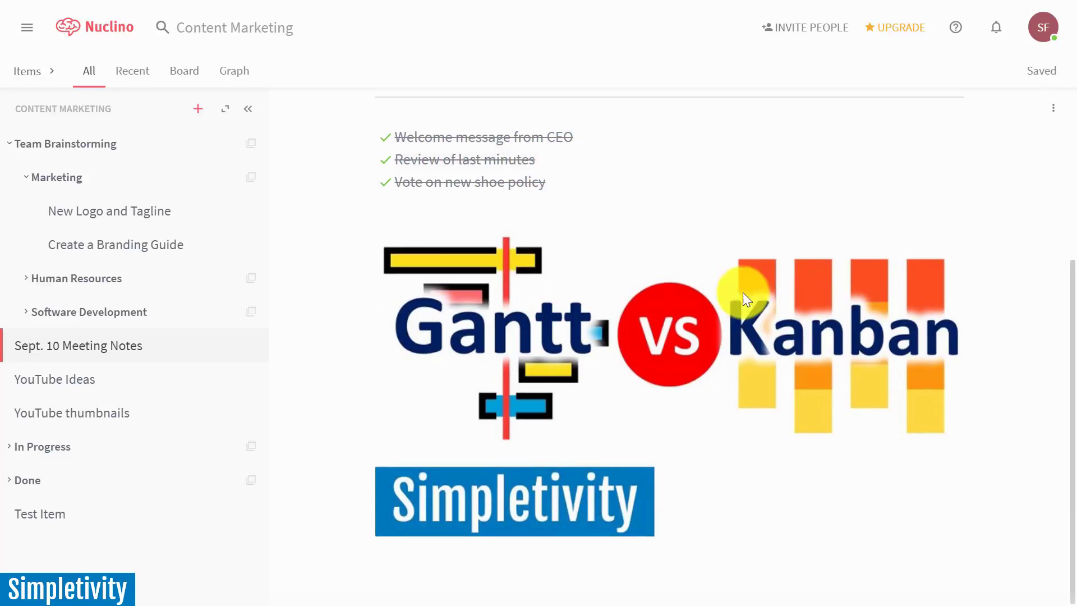
scroll(663, 360, up, 6)
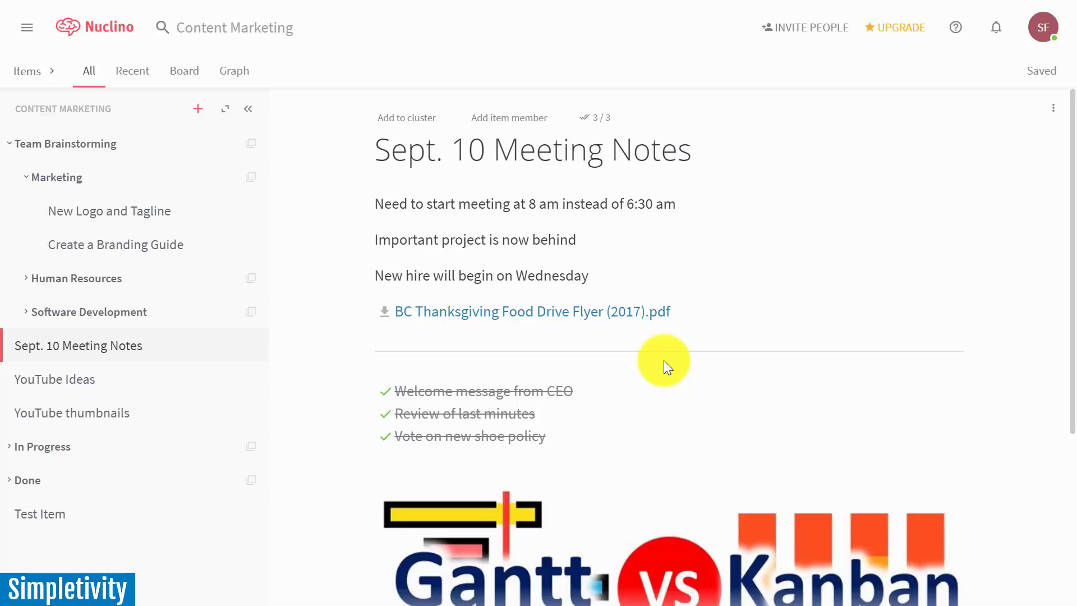
Create a new item titled 'Text Item Sample' and briefly view the block insert menu
click(196, 110)
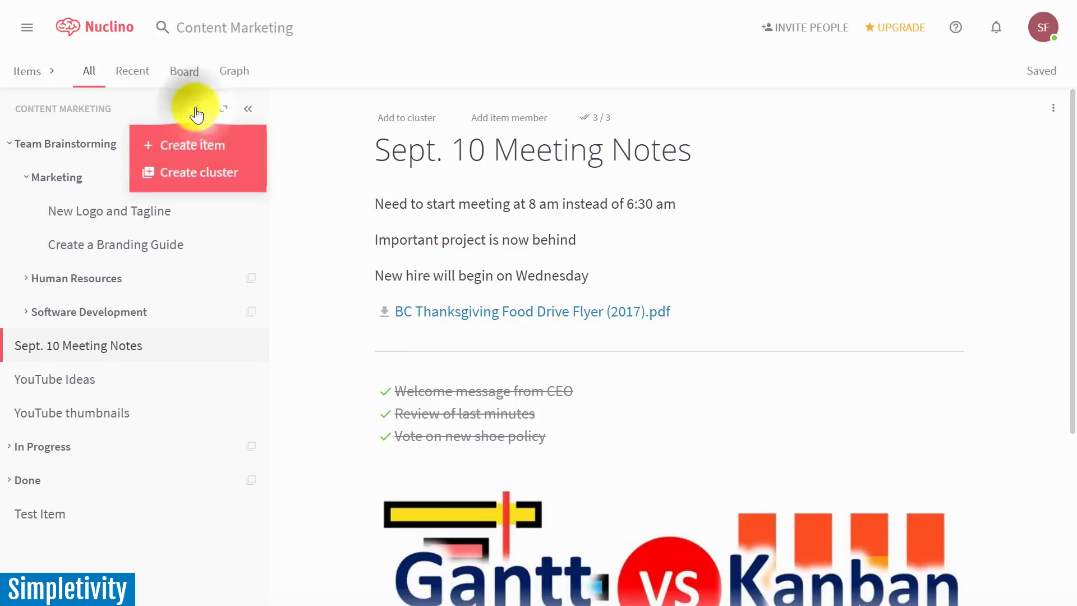
click(185, 147)
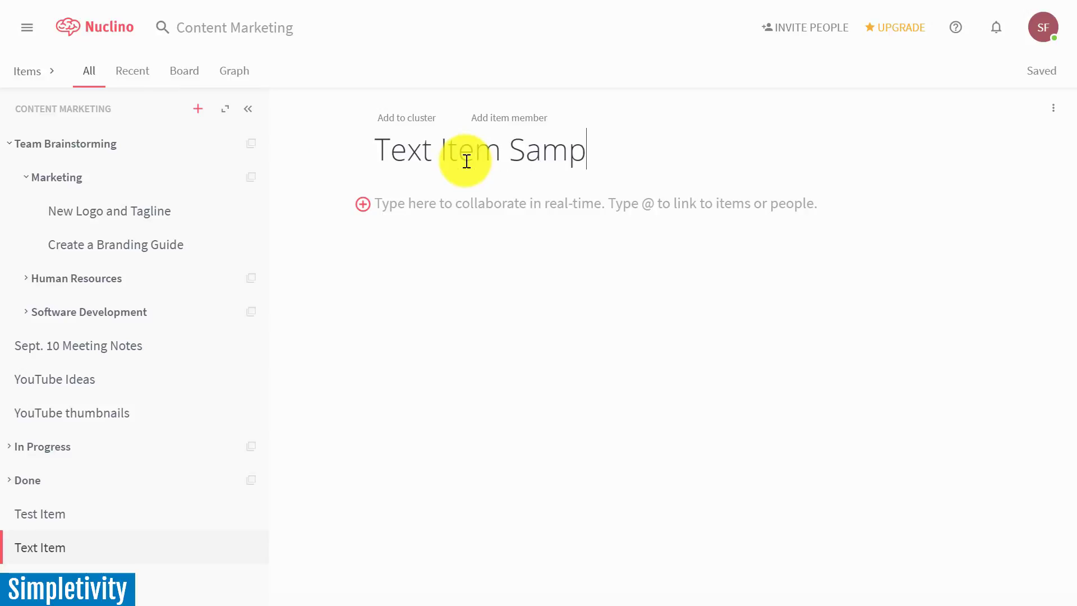
click(449, 206)
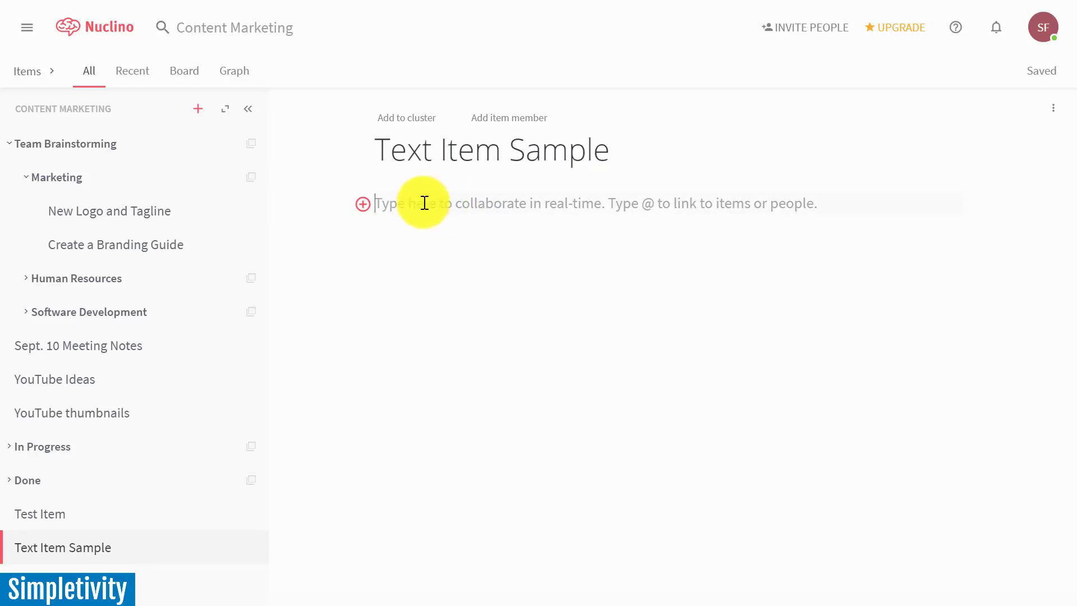
click(364, 205)
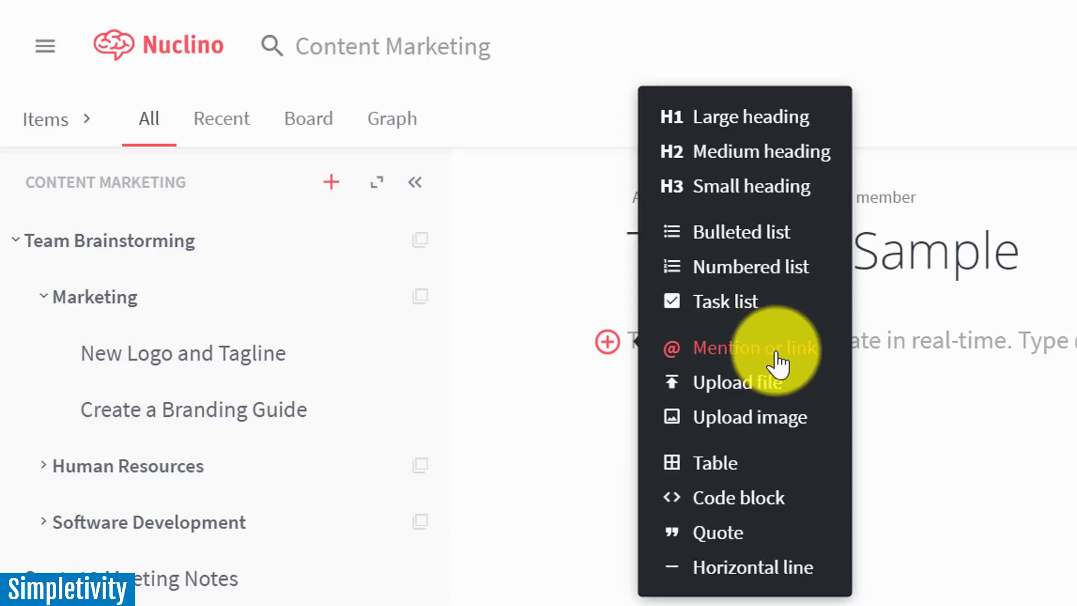
click(968, 344)
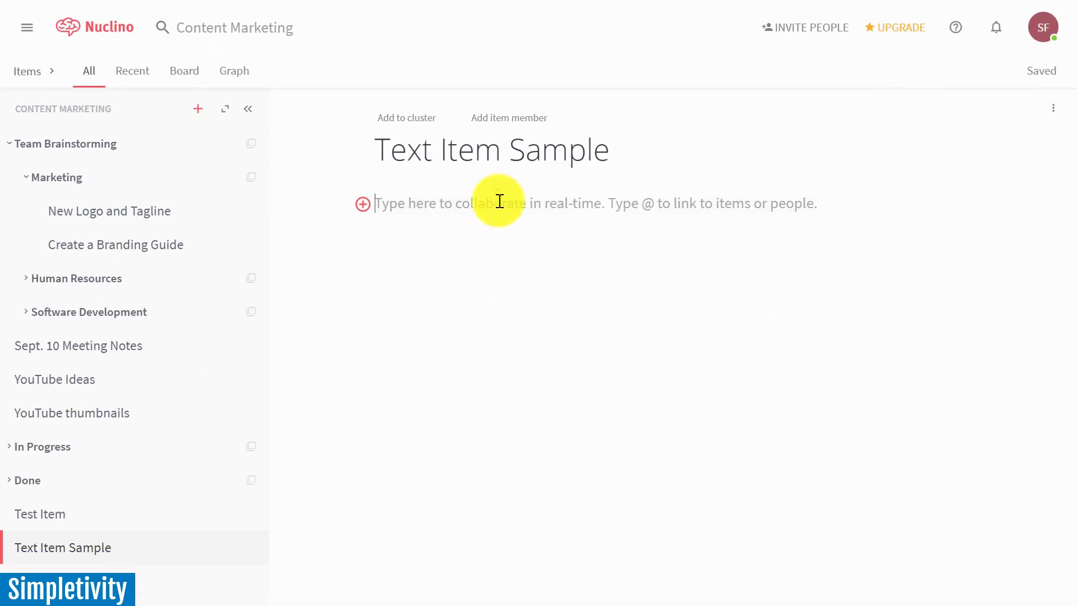
Browse the Sept. 10 Meeting Notes and YouTube thumbnails items
click(69, 359)
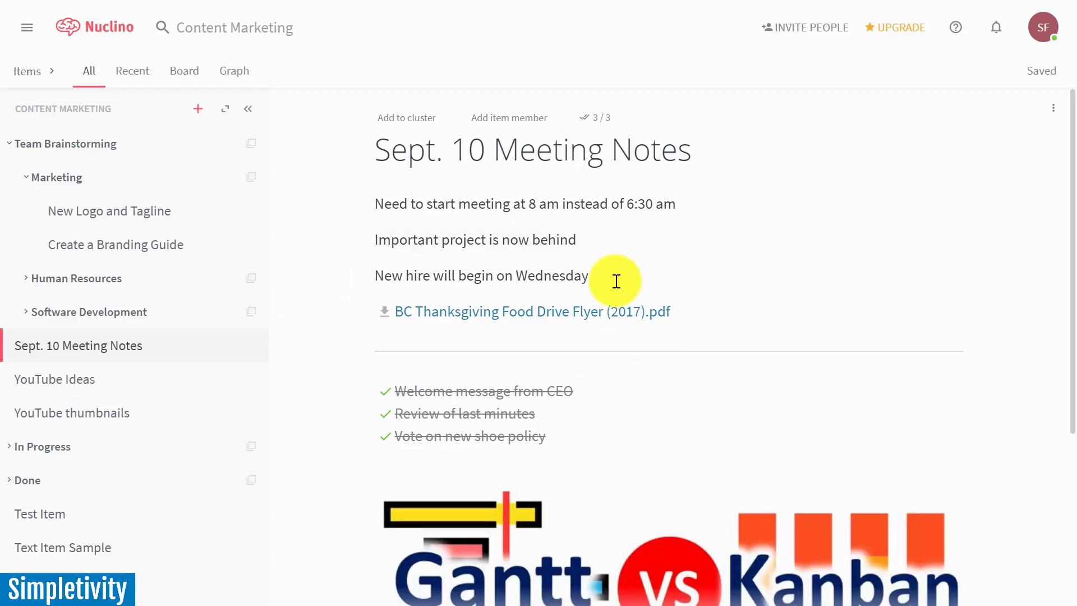
scroll(615, 283, down, 4)
scroll(614, 284, up, 4)
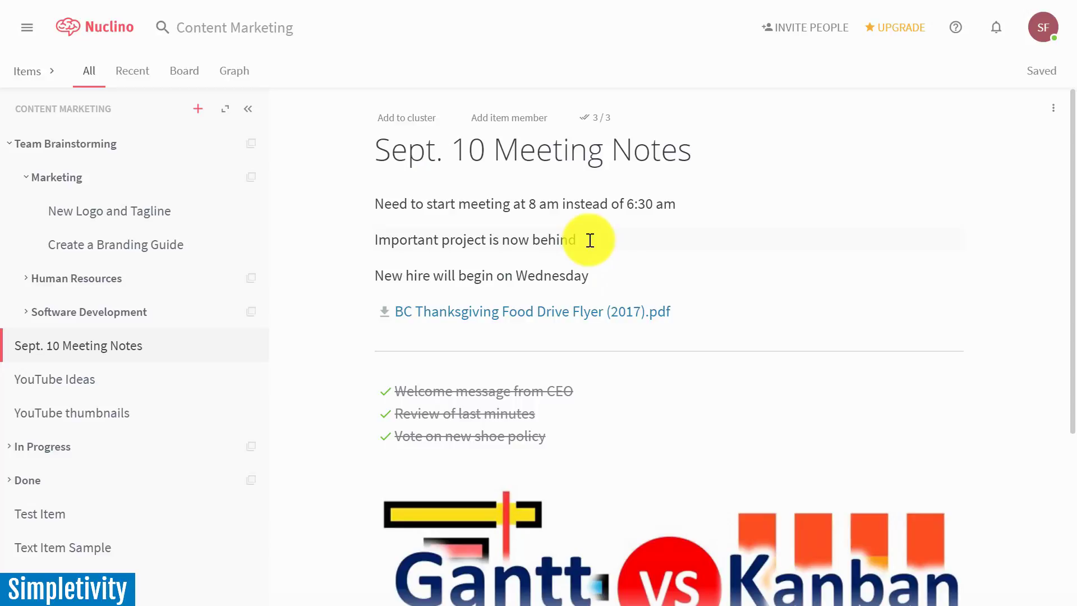
scroll(600, 275, down, 3)
scroll(600, 274, up, 3)
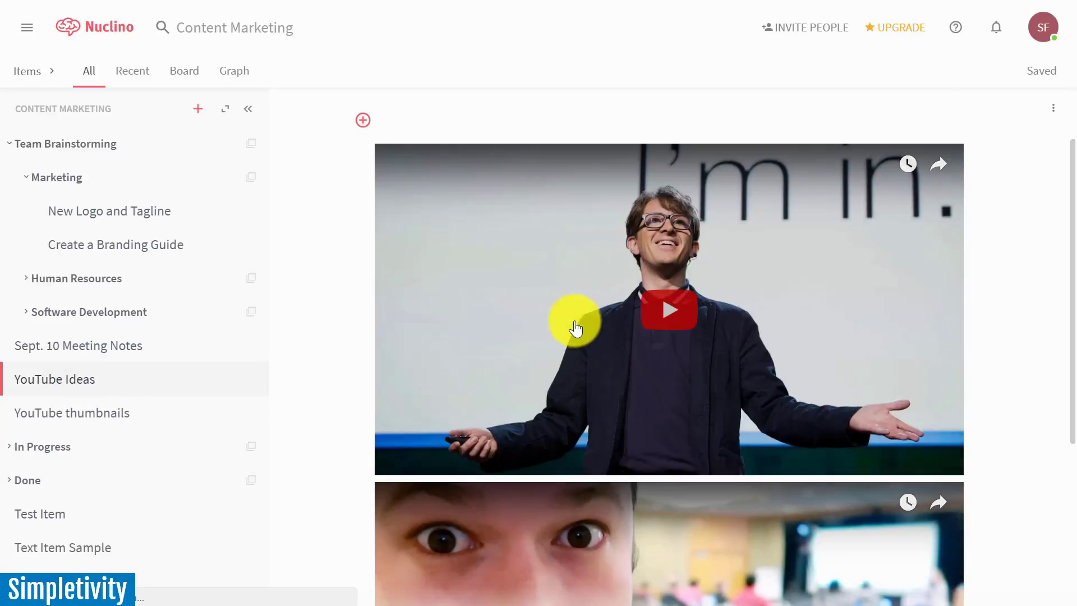
scroll(722, 317, down, 4)
scroll(722, 312, up, 5)
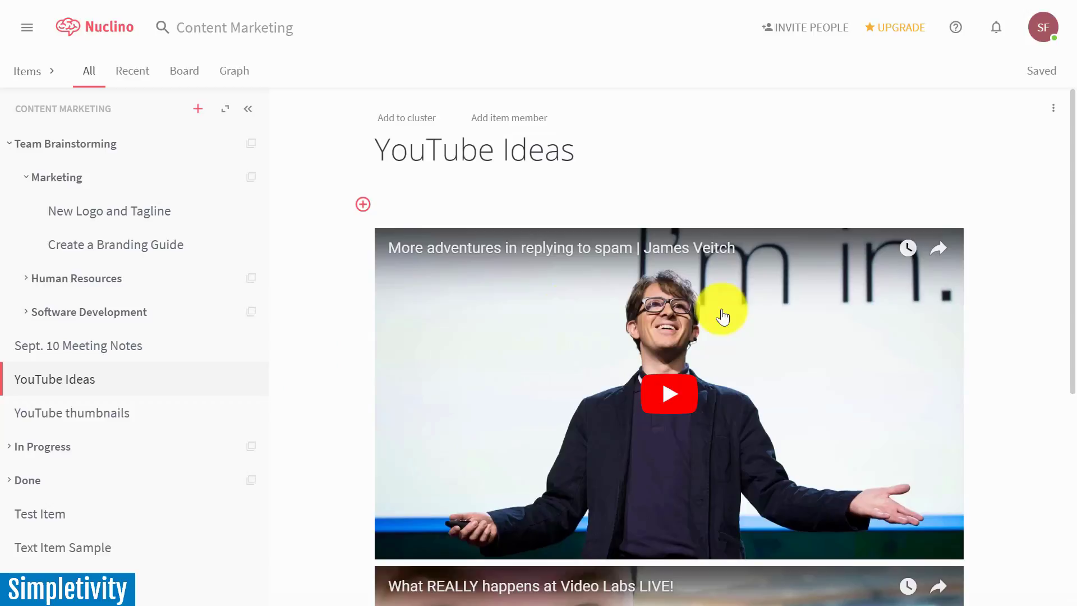
click(69, 411)
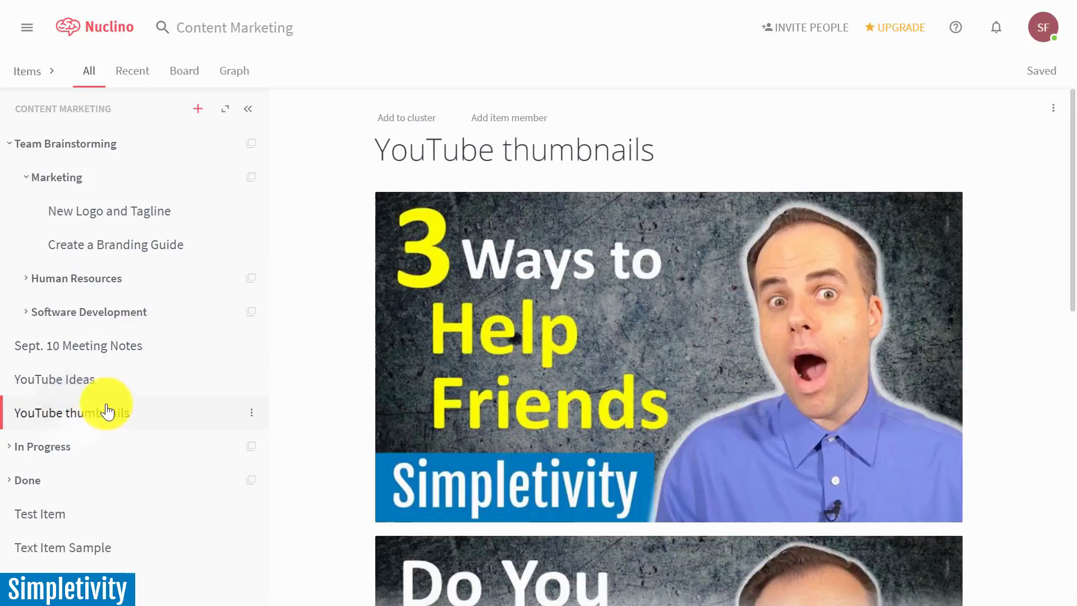
scroll(724, 297, down, 8)
scroll(724, 298, up, 8)
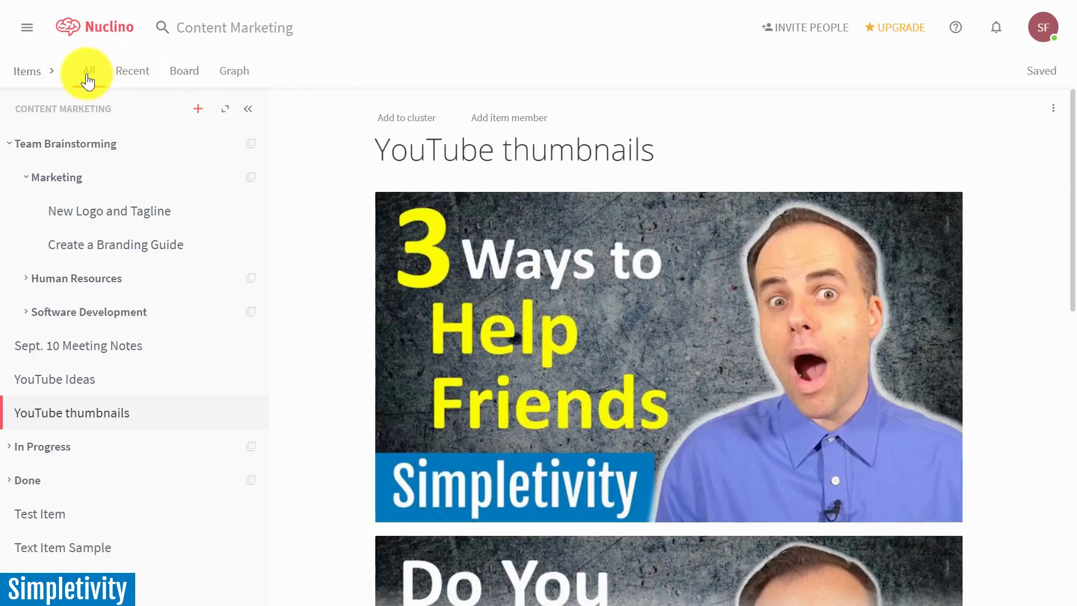
Collapse Team Brainstorming in the item tree and switch the workspace to Board view
click(9, 143)
click(10, 144)
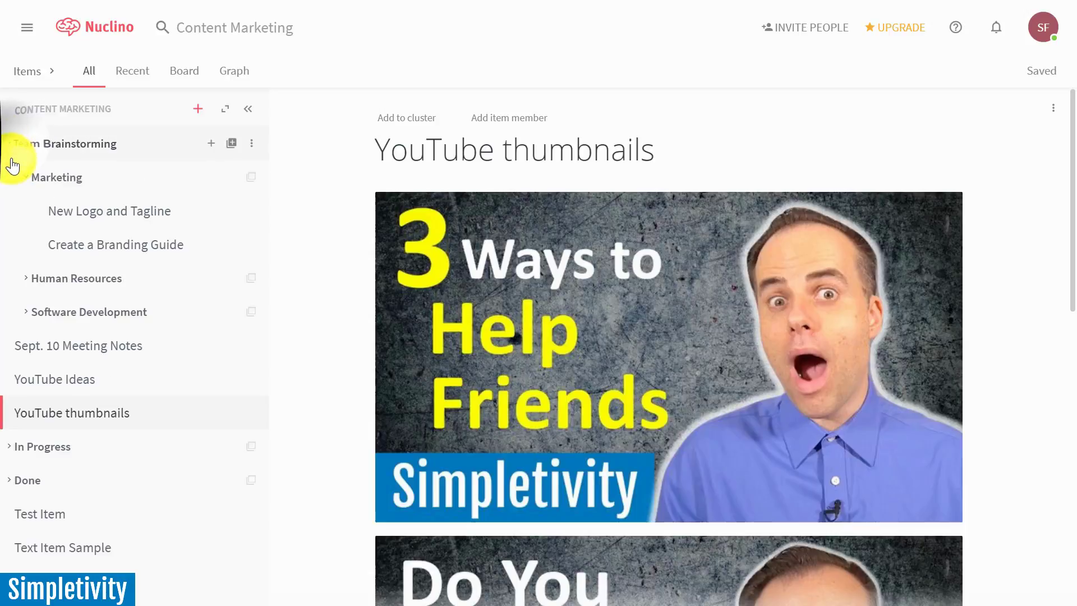
click(10, 144)
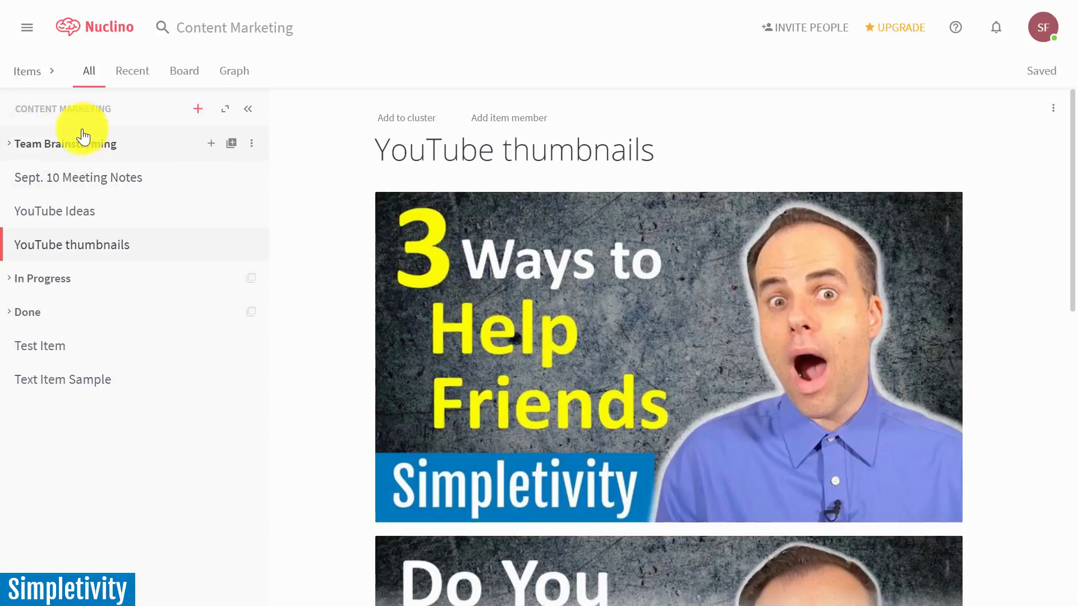
click(184, 72)
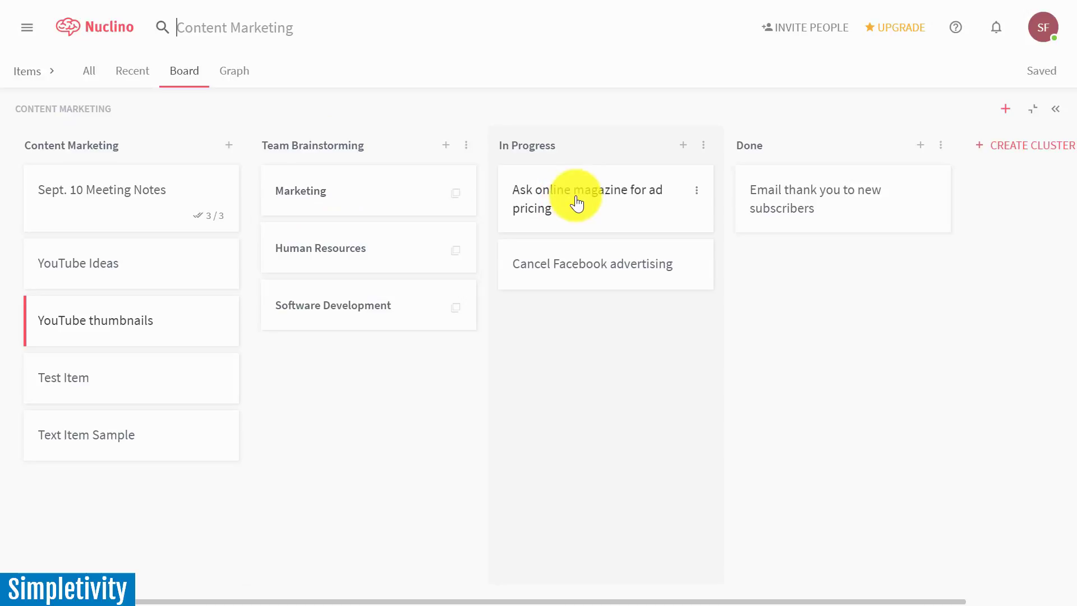
Drag Marketing below Human Resources, then open 'Ask online magazine for ad pricing'
drag(344, 190, 351, 255)
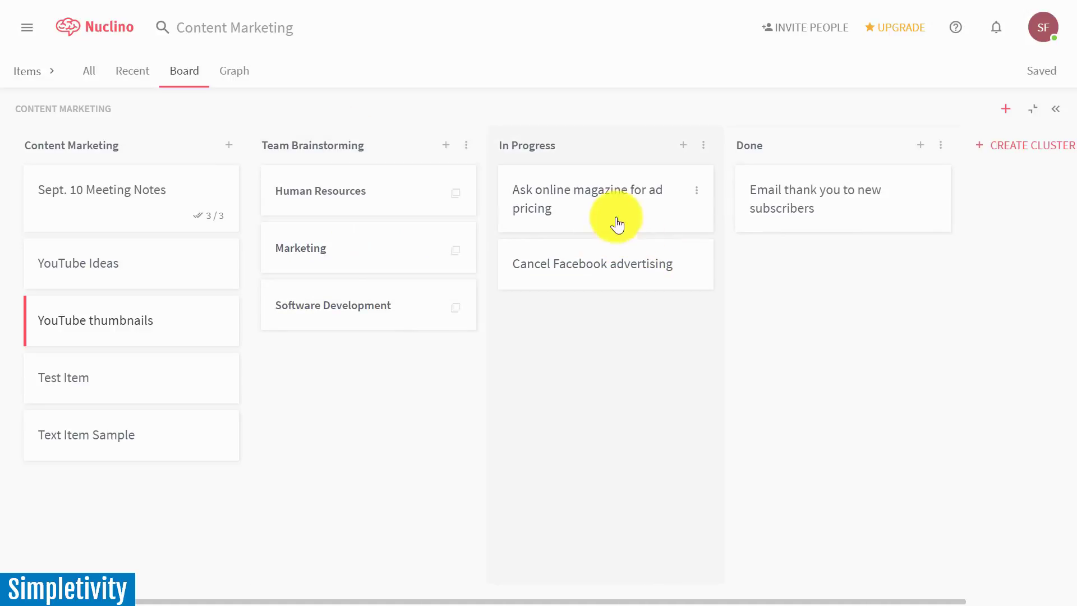
click(586, 190)
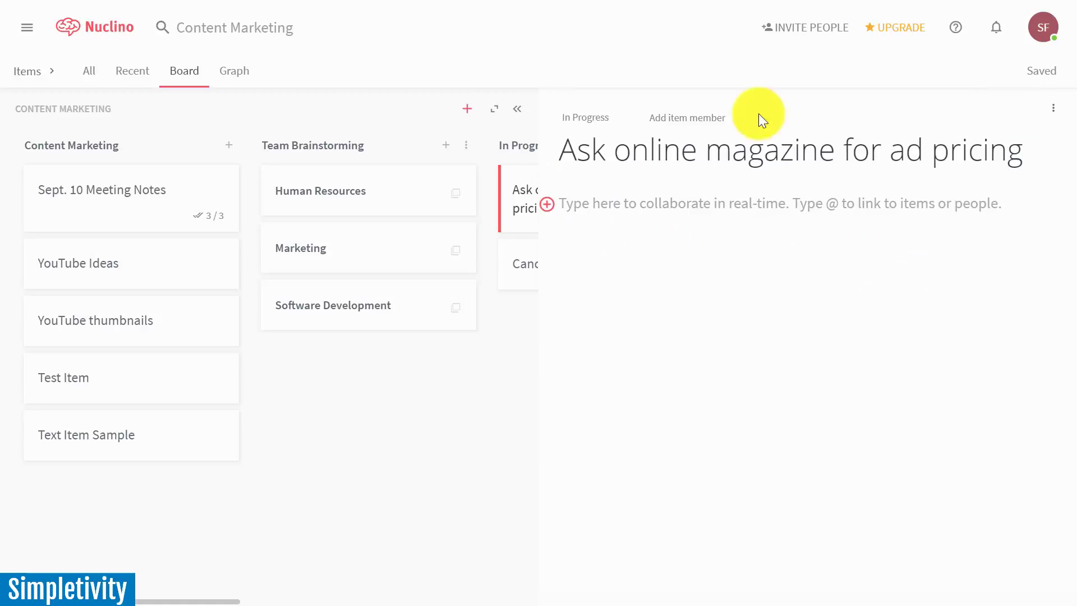
Widen the open item to full screen, restore the board beside it, then switch to Graph view
click(517, 109)
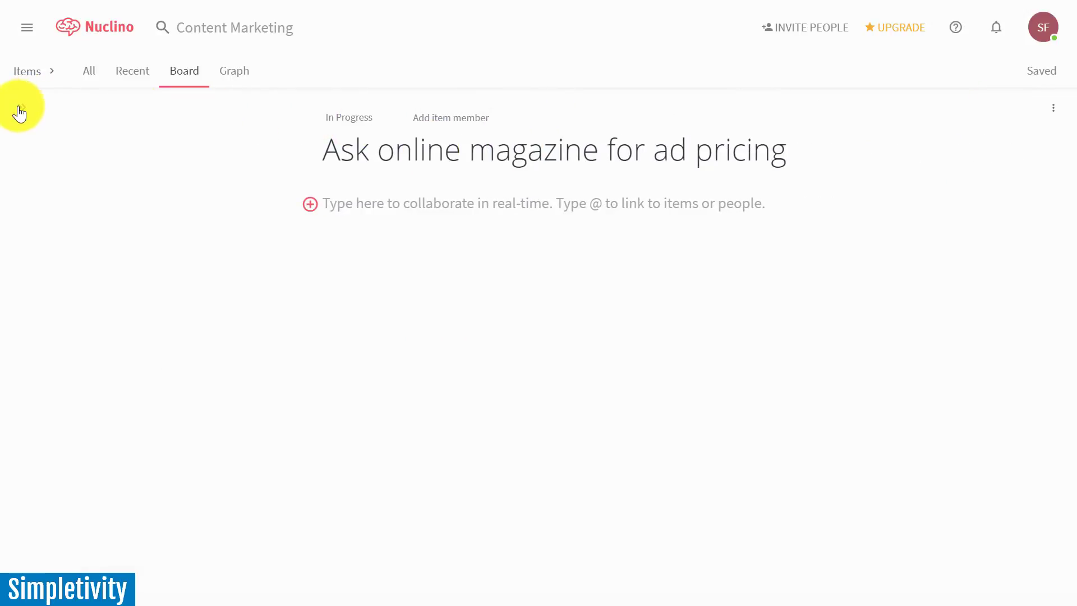
click(19, 112)
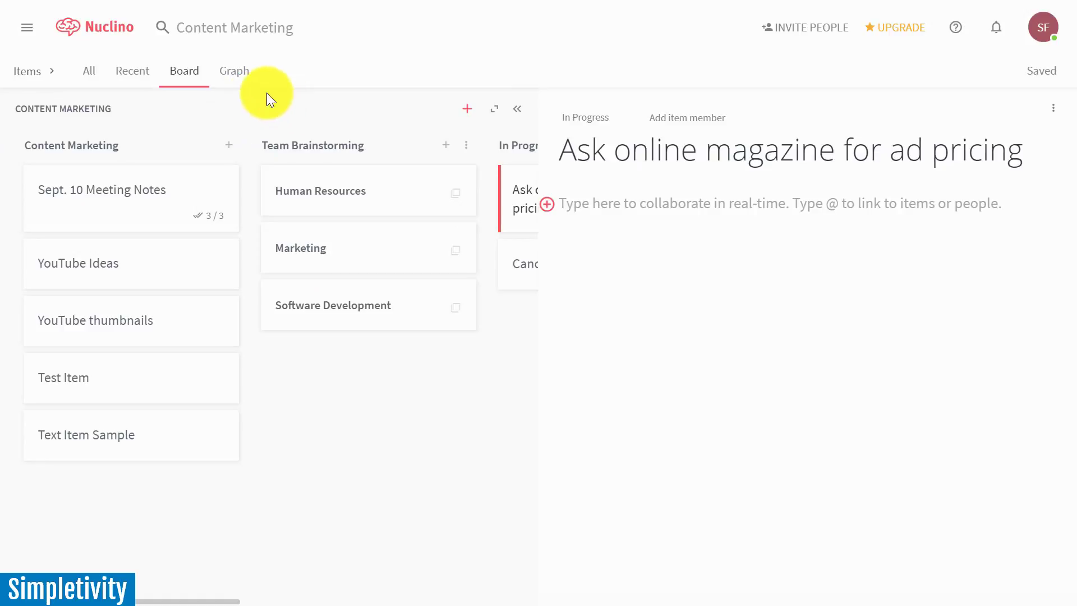
click(233, 73)
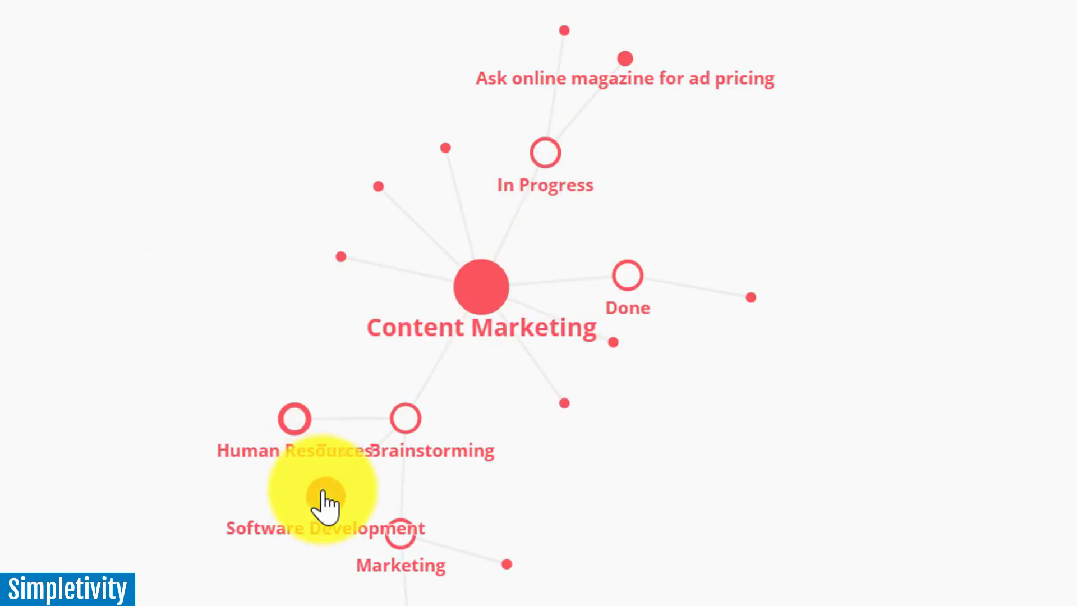
From the graph, open Team Brainstorming and Marketing, then drag the Content Marketing node down-right
click(415, 421)
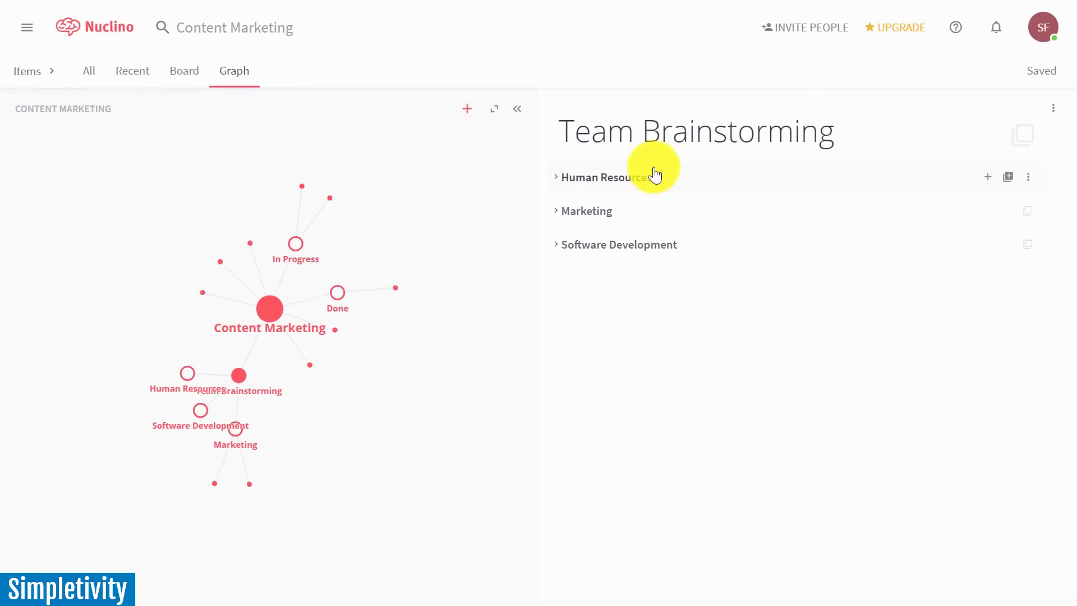
click(557, 178)
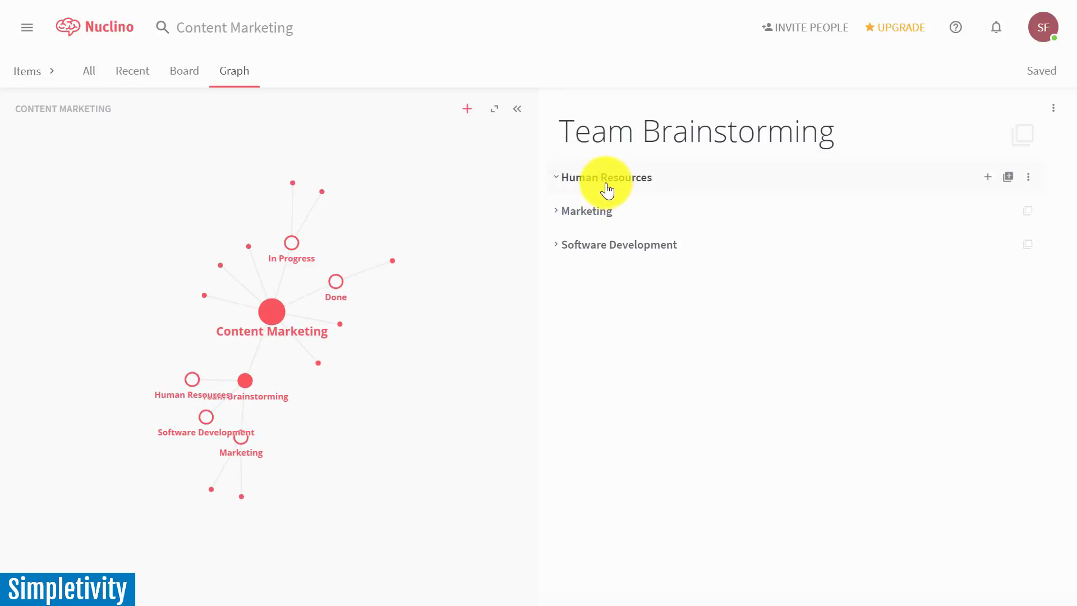
click(593, 222)
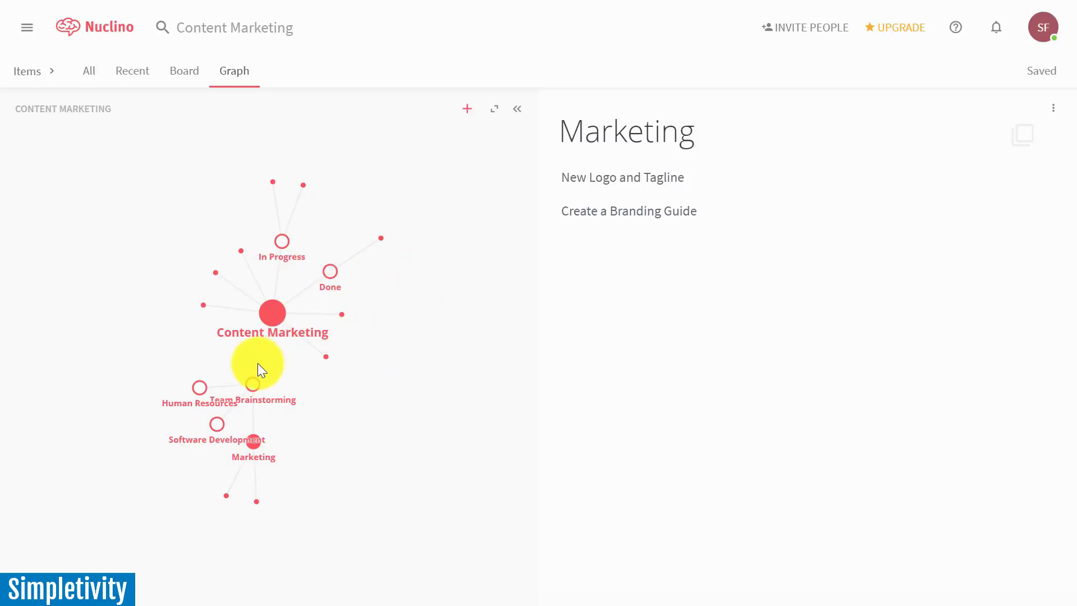
drag(277, 323, 415, 435)
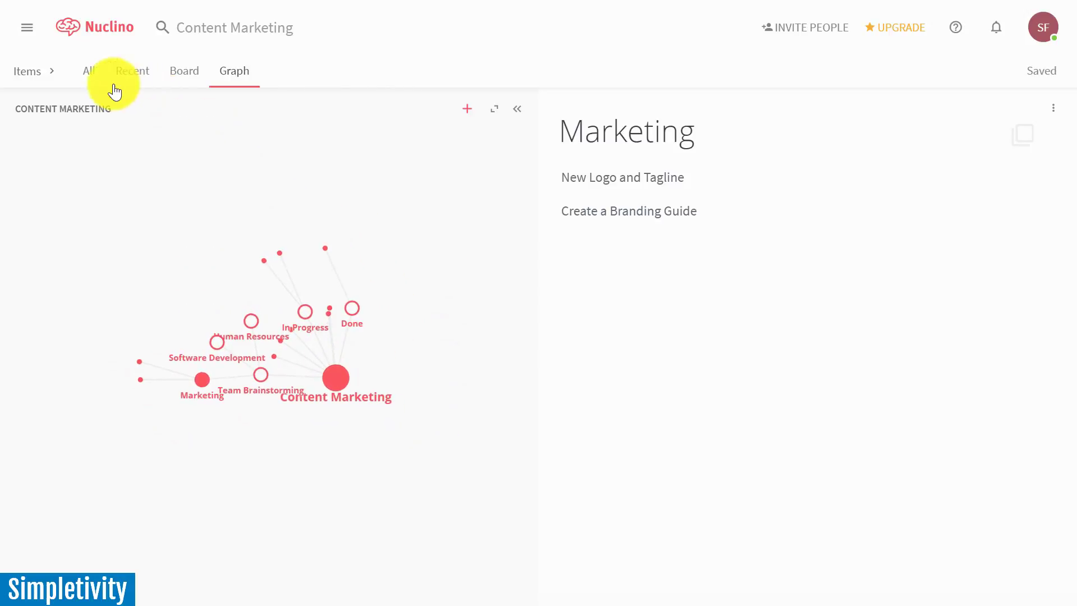
Return to the All items list, open YouTube Ideas, and glance at the create options
click(90, 72)
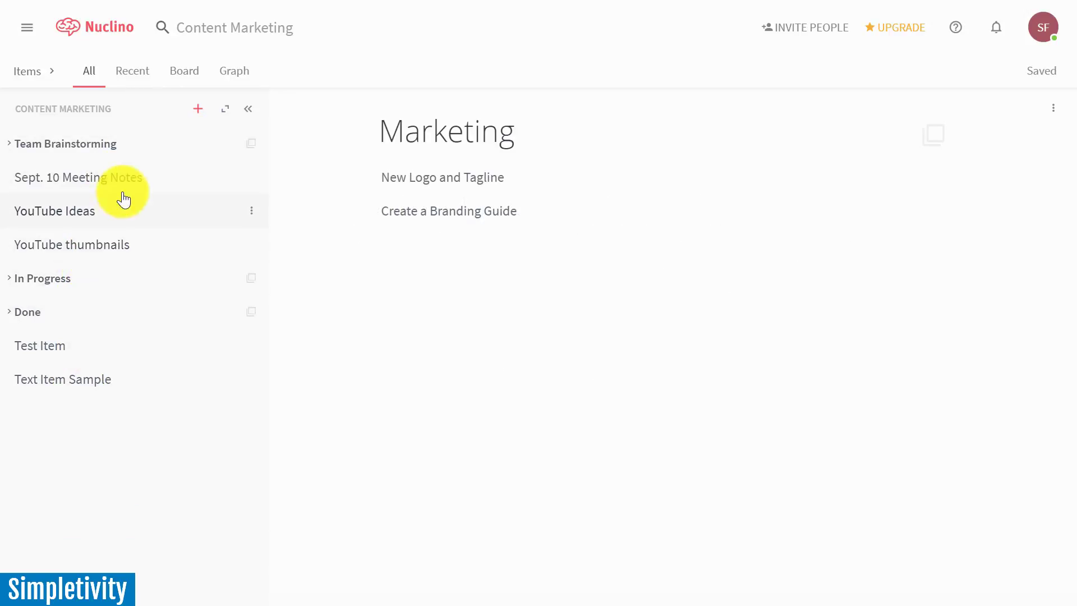
click(68, 213)
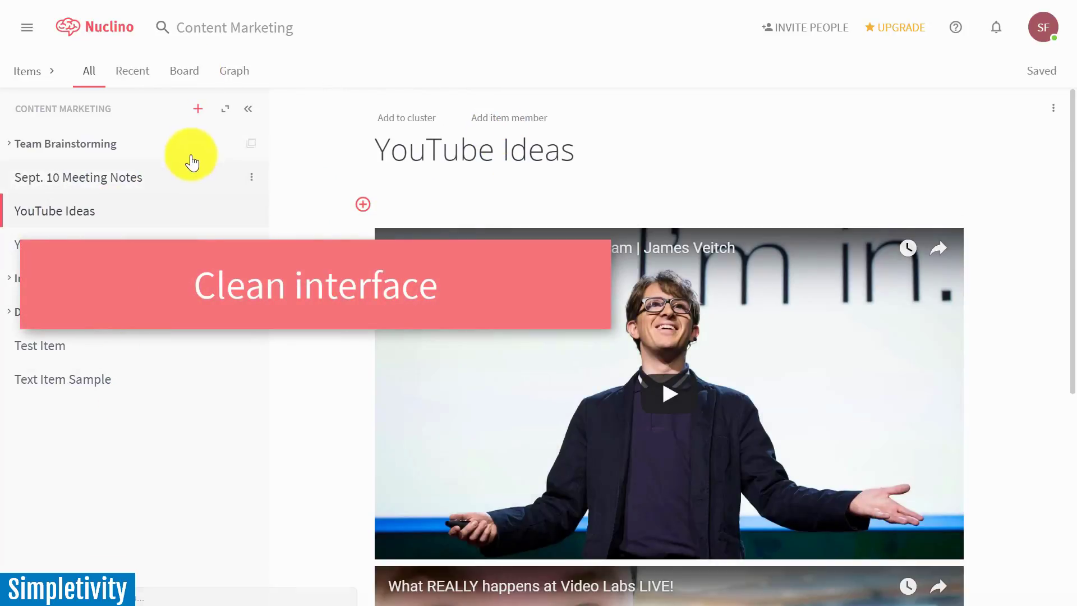
click(201, 111)
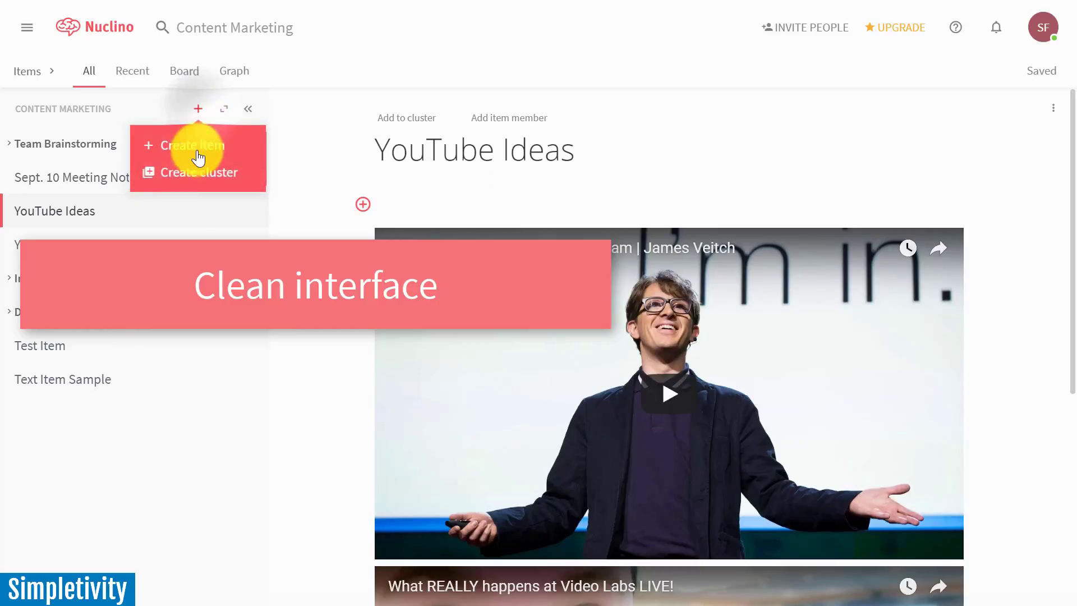
click(125, 484)
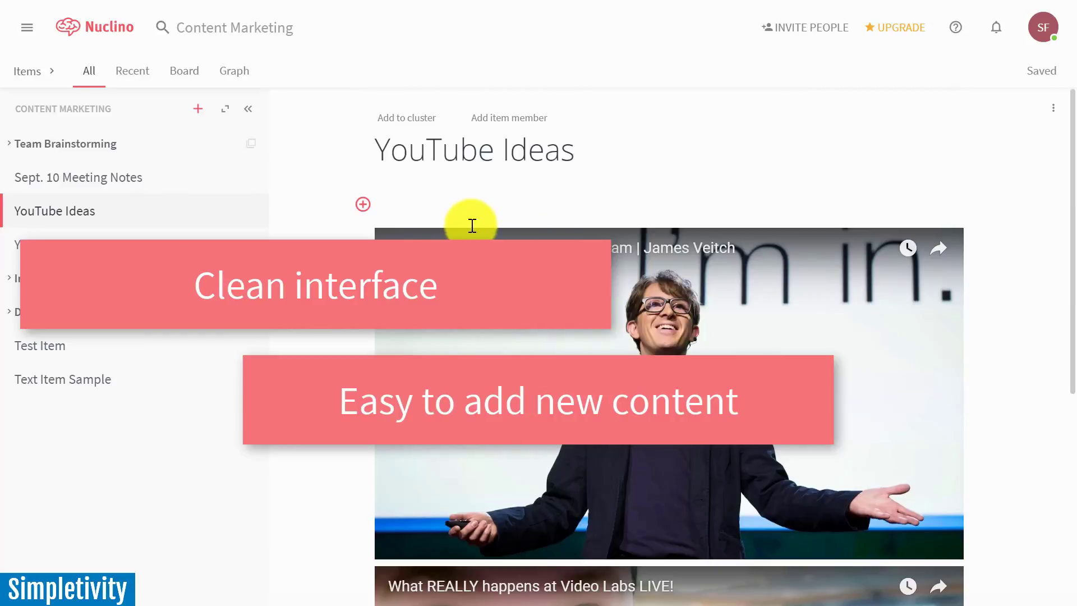
Show and dismiss the block insert menu on the empty line above the first video
click(430, 207)
click(363, 205)
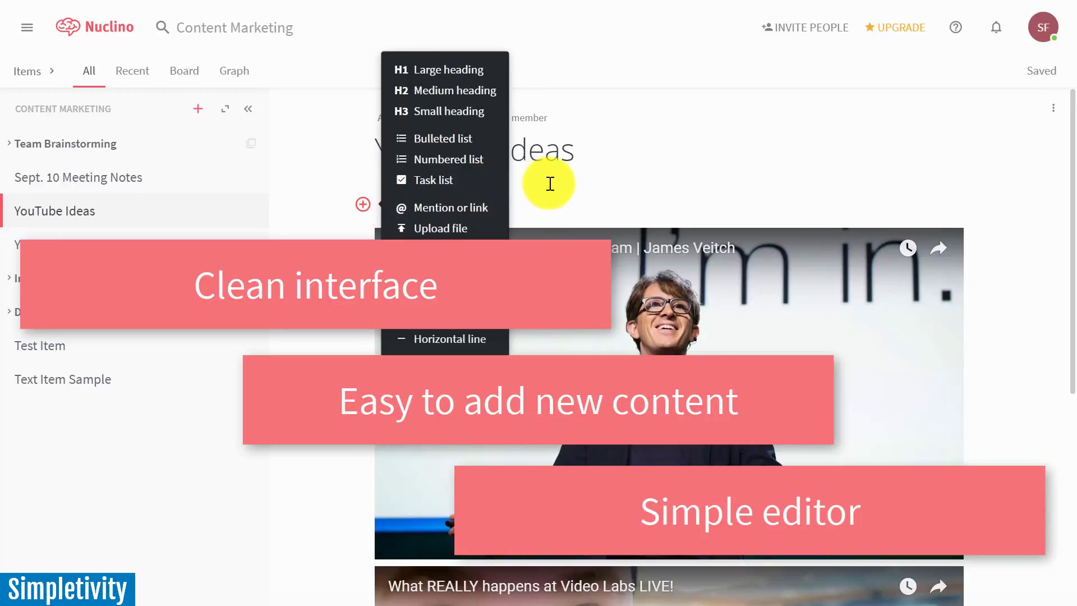
click(585, 203)
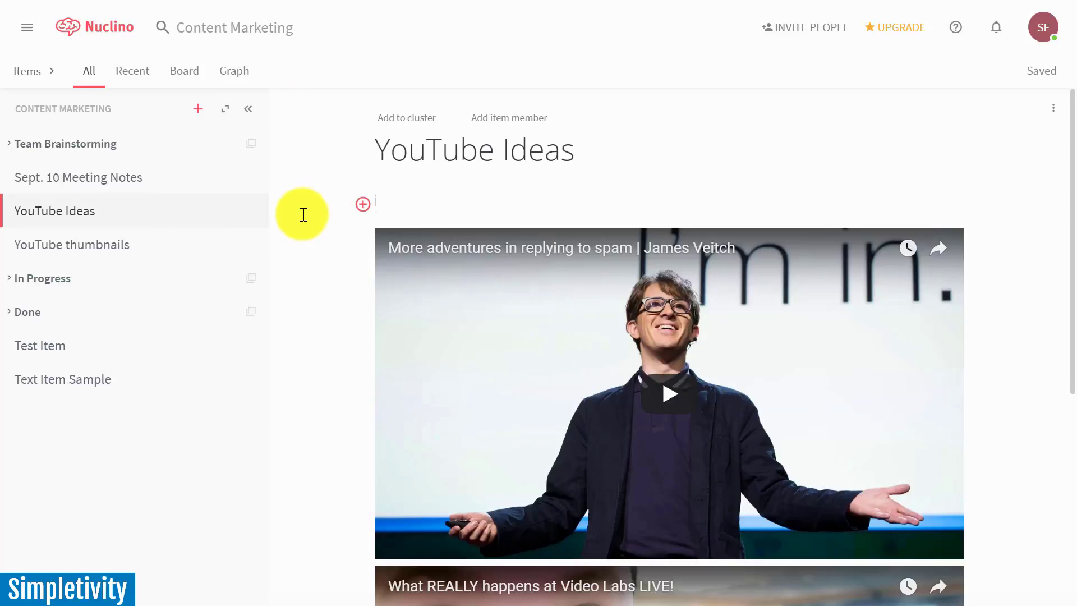
Open the YouTube thumbnails item and scroll through its Simpletivity thumbnail images
click(55, 257)
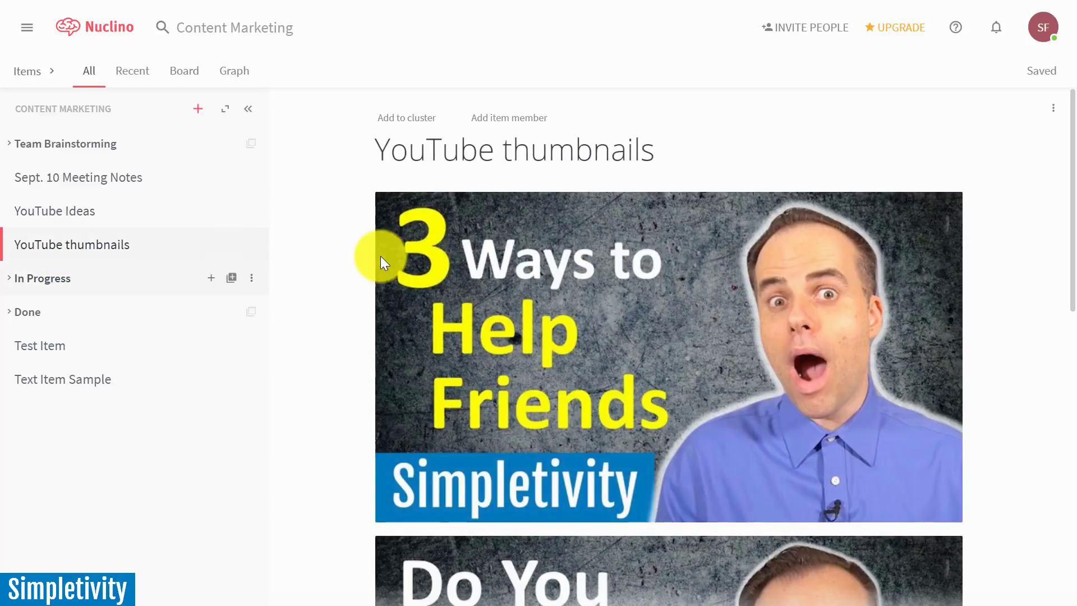
scroll(341, 306, down, 10)
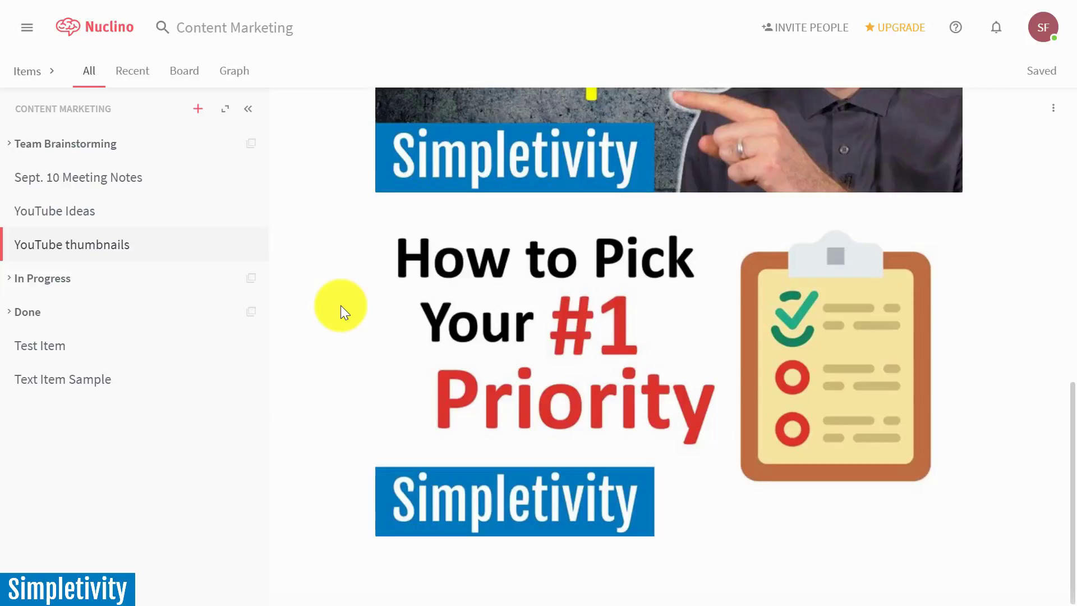
scroll(341, 305, up, 10)
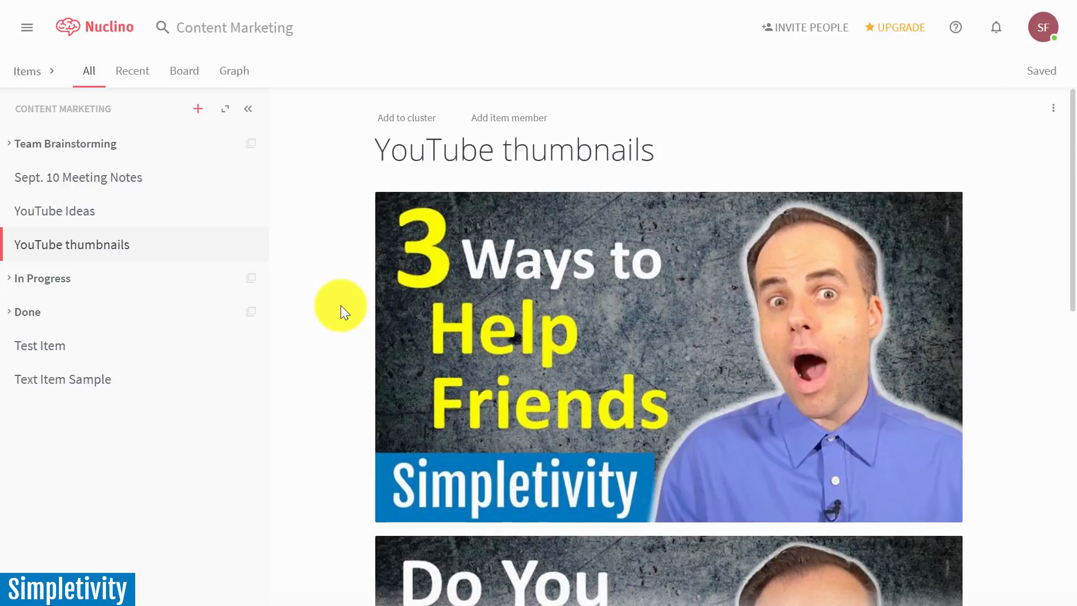